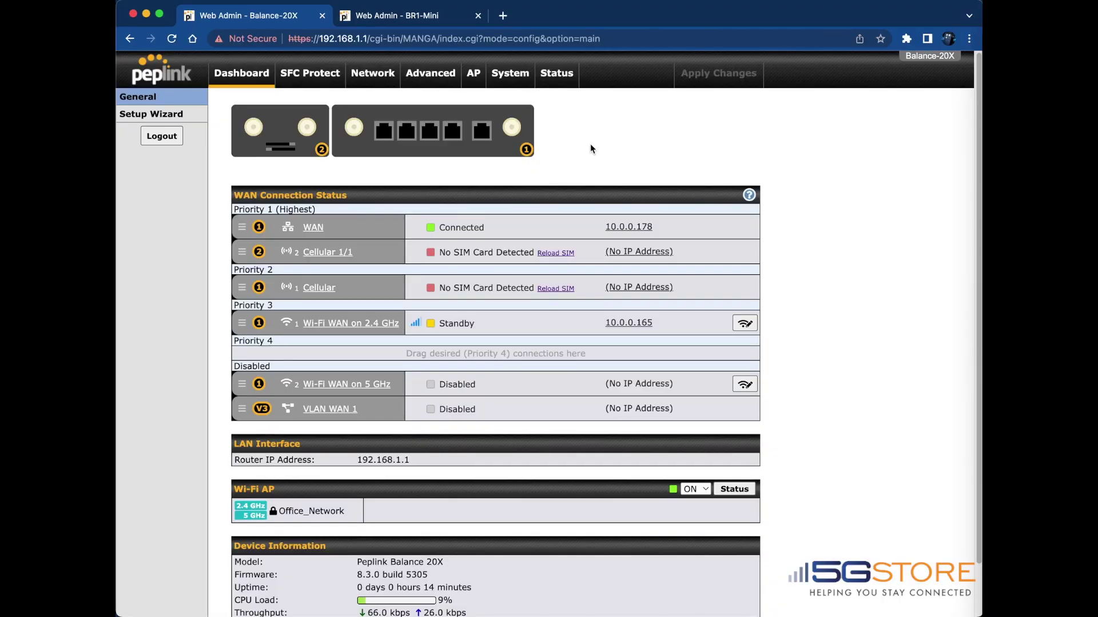
Note the Balance-20X firmware version and view its InControl controller management settings
drag(355, 575, 426, 576)
click(506, 76)
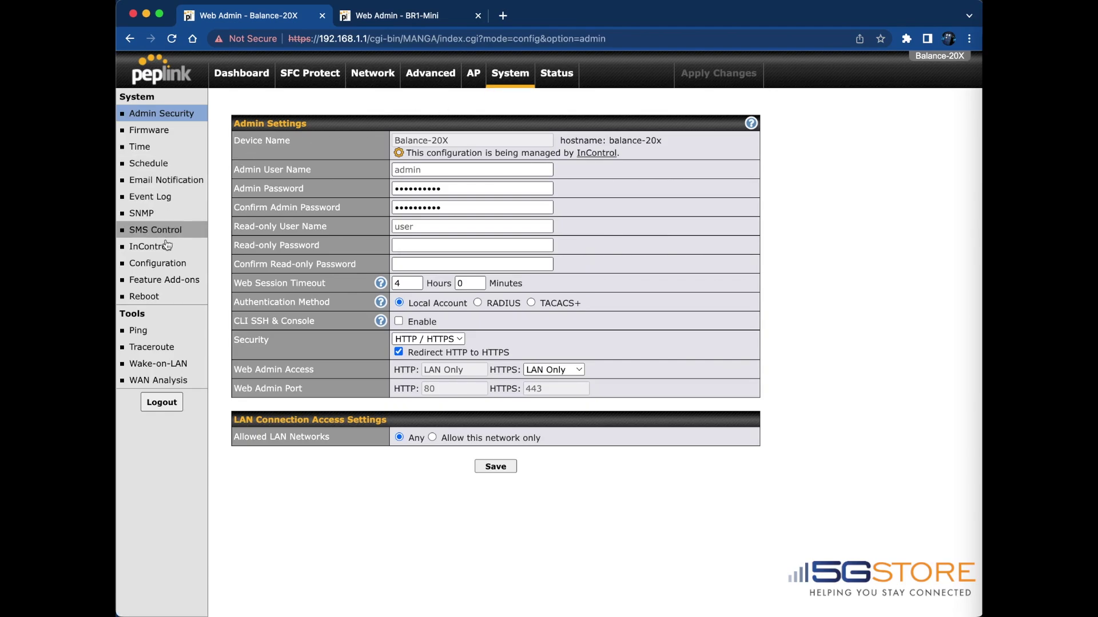
click(165, 248)
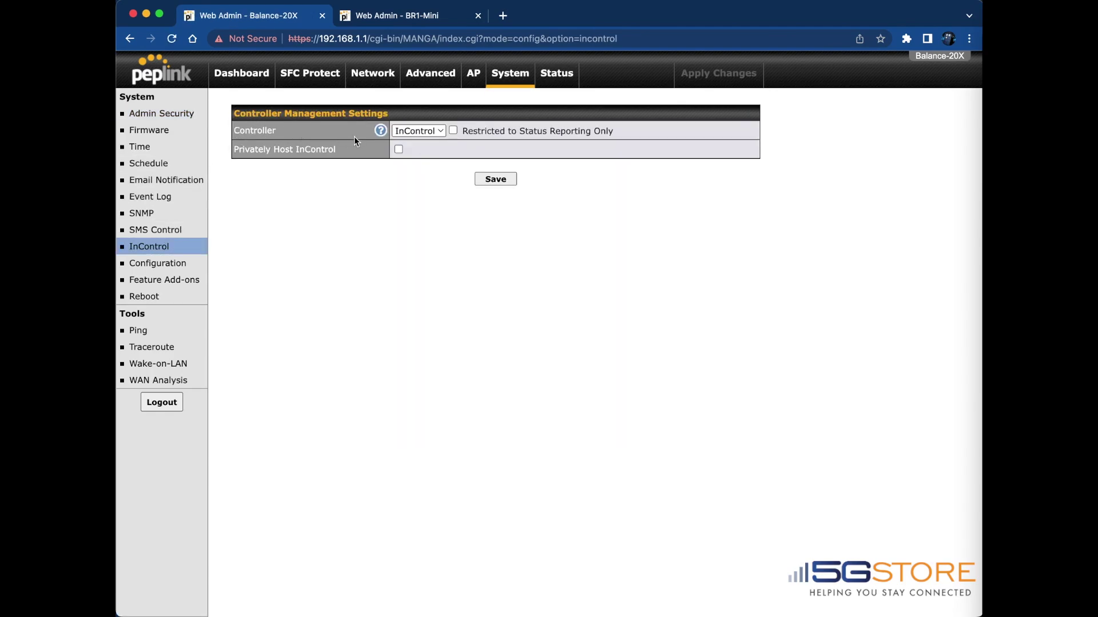
On the BR1-Mini, note its firmware version and view its InControl controller settings
click(388, 17)
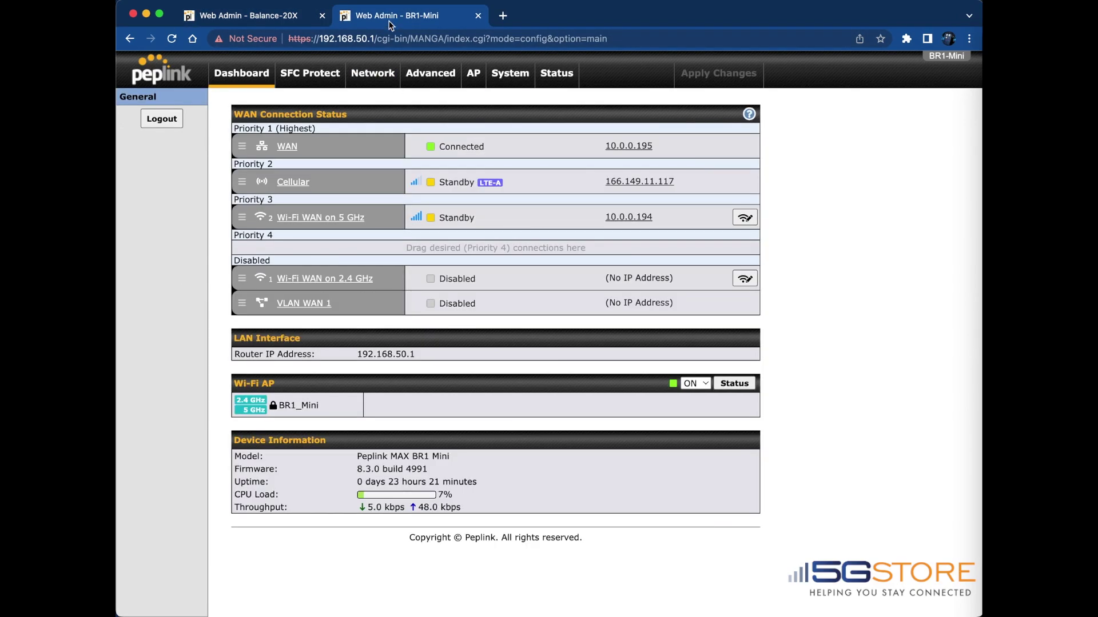
drag(356, 469, 430, 473)
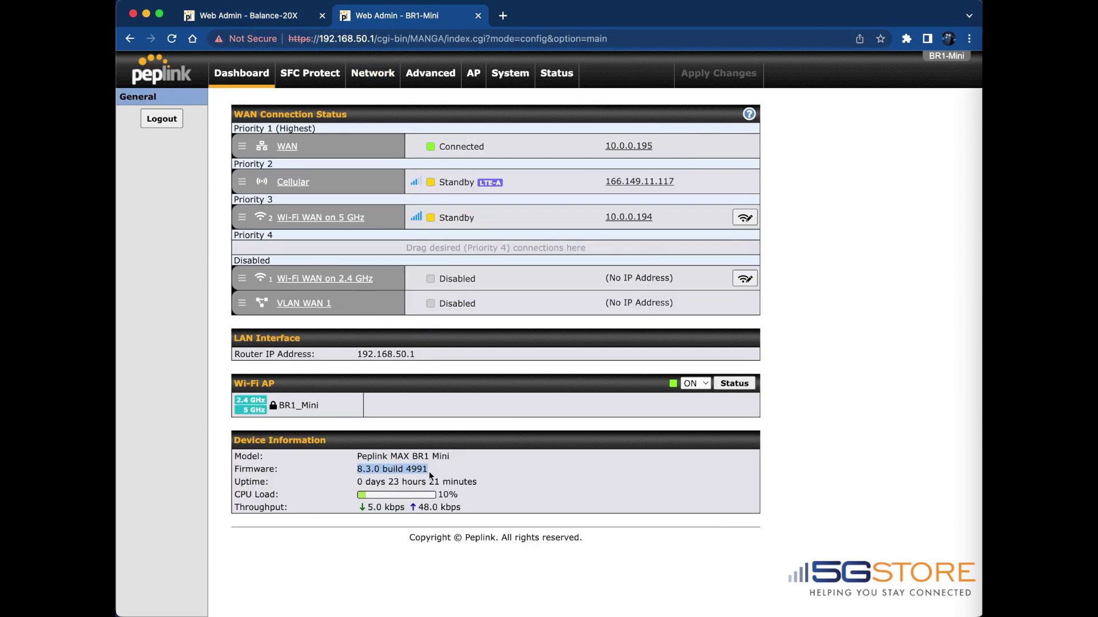
click(509, 73)
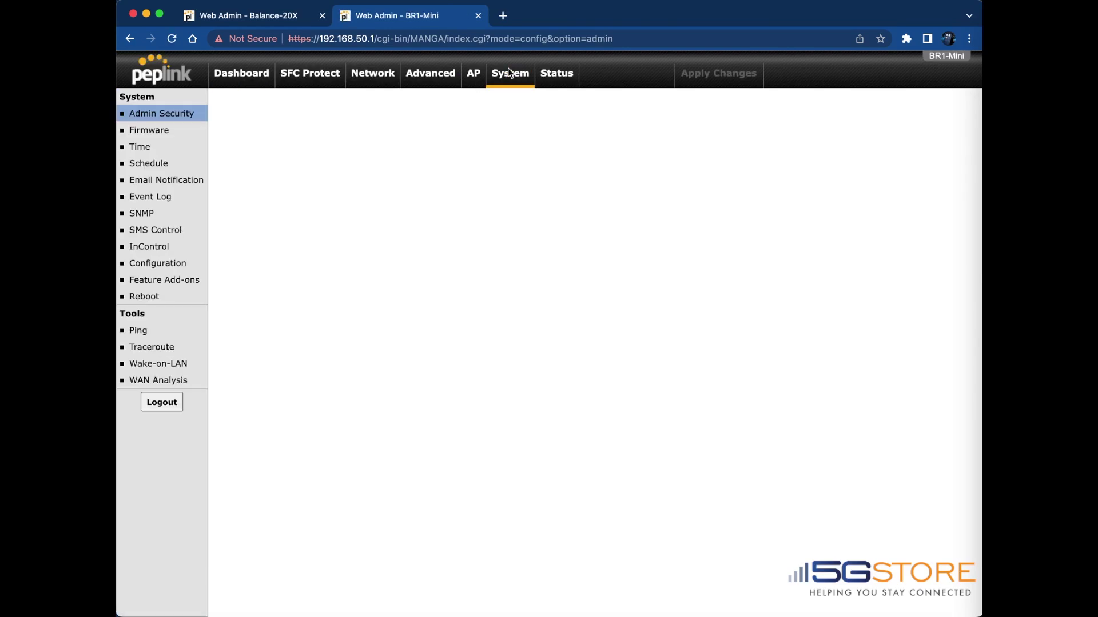
click(160, 250)
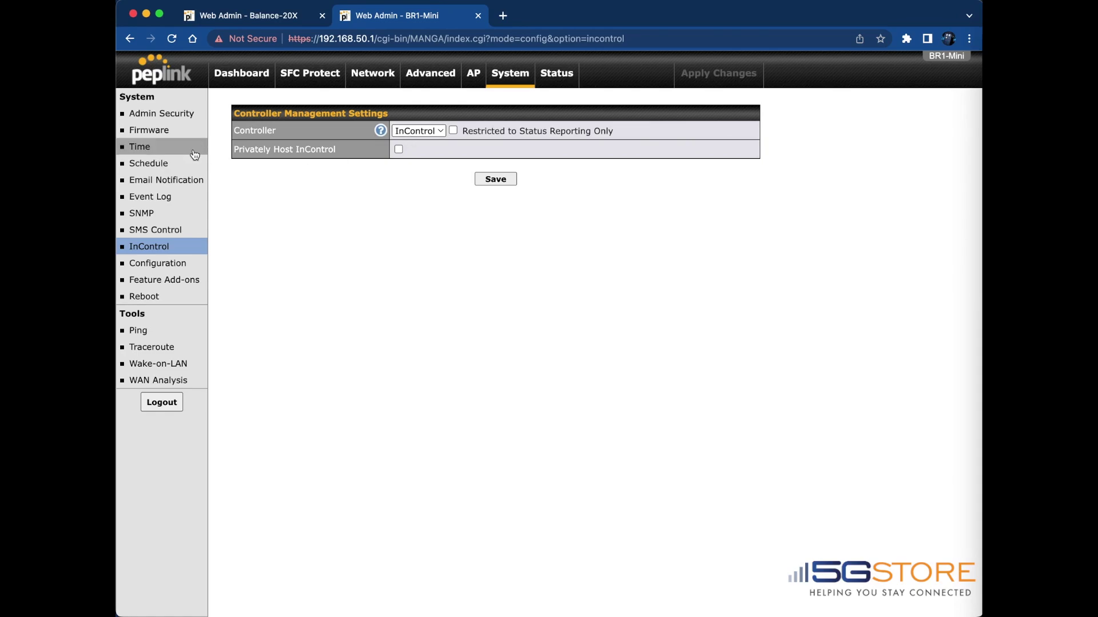
Restore the BR1-Mini to factory settings from System > Configuration and reboot it
click(171, 268)
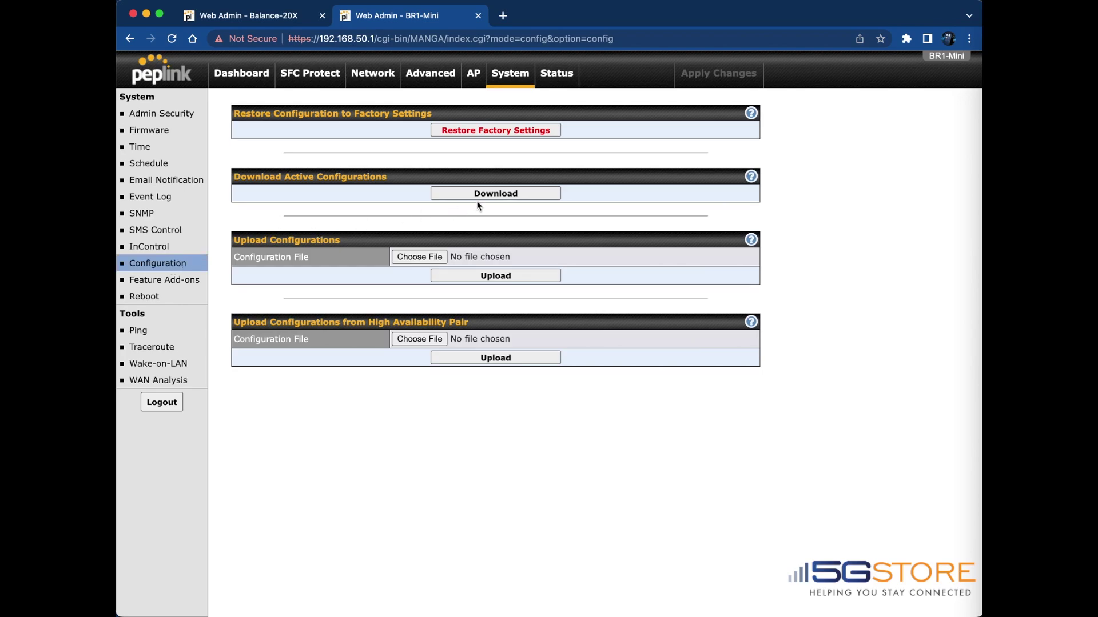
click(514, 133)
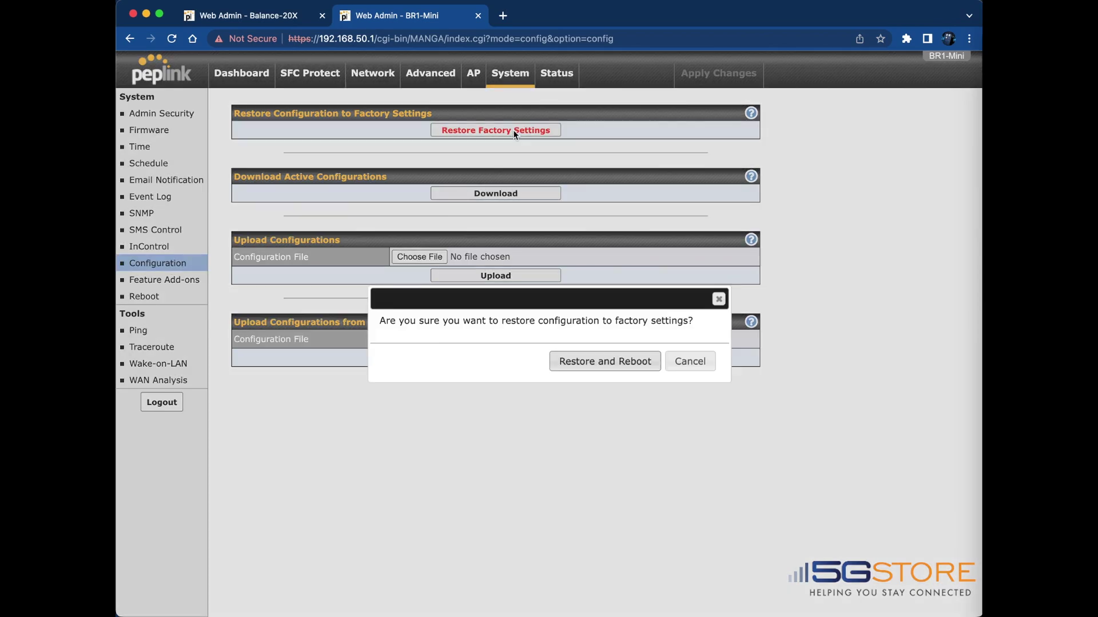
click(589, 367)
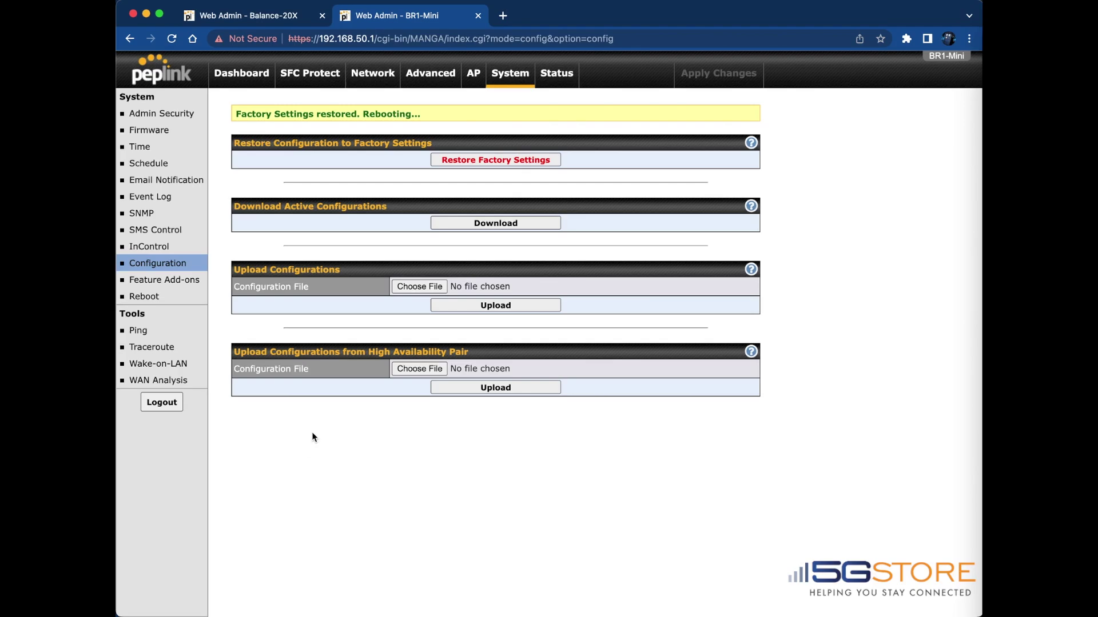
Enable Synergy Controller on the Balance-20X WAN connection, allowing Any device, save and apply changes
click(270, 15)
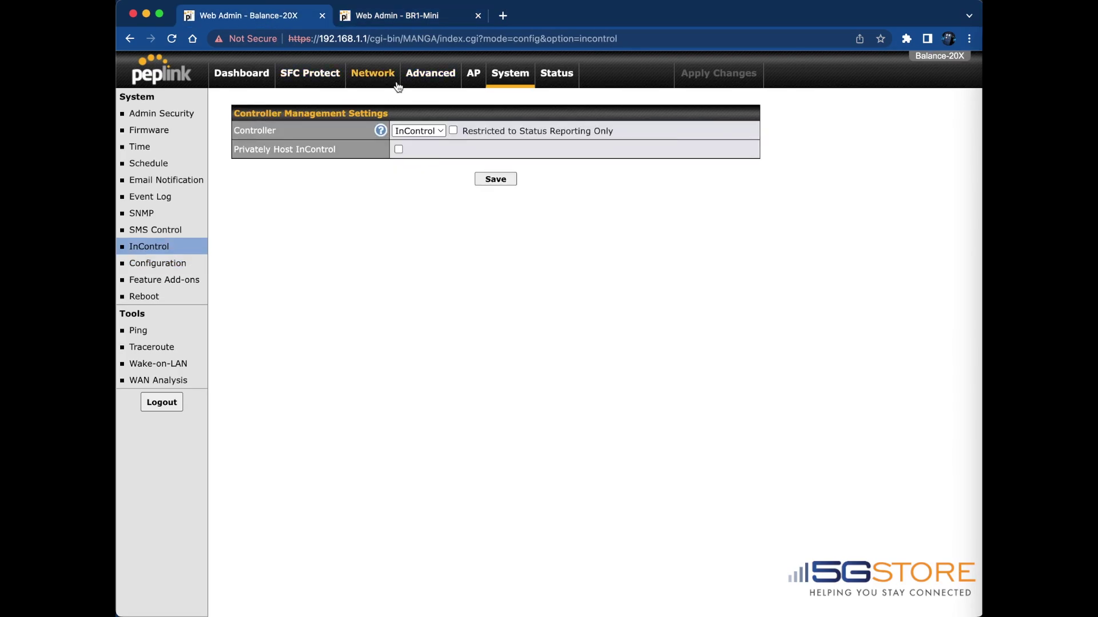
click(372, 74)
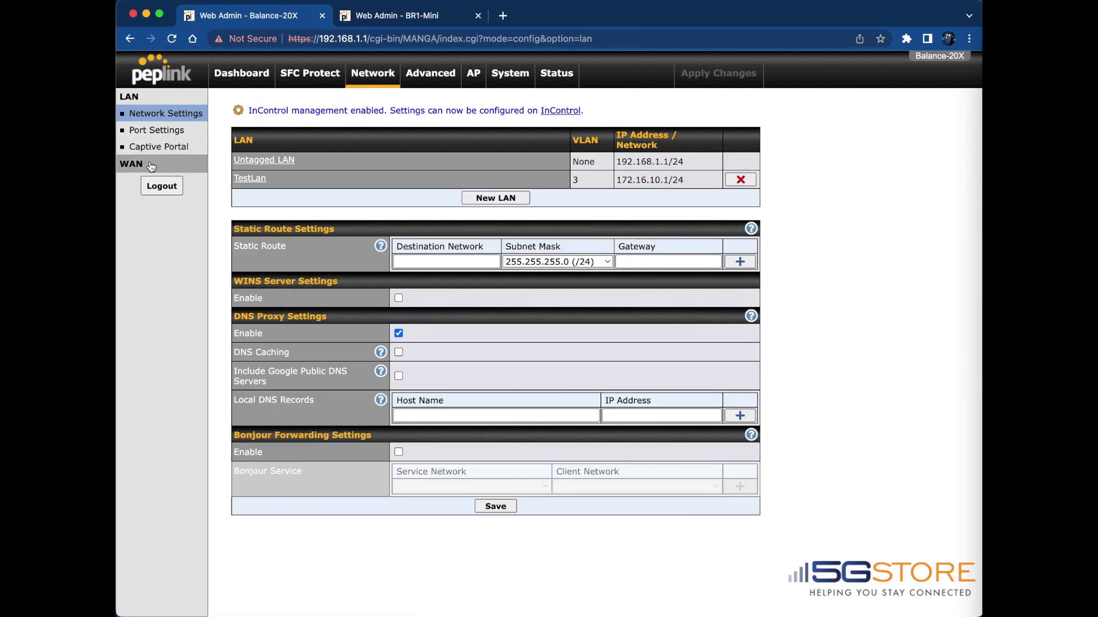
click(150, 165)
scroll(254, 343, down, 2)
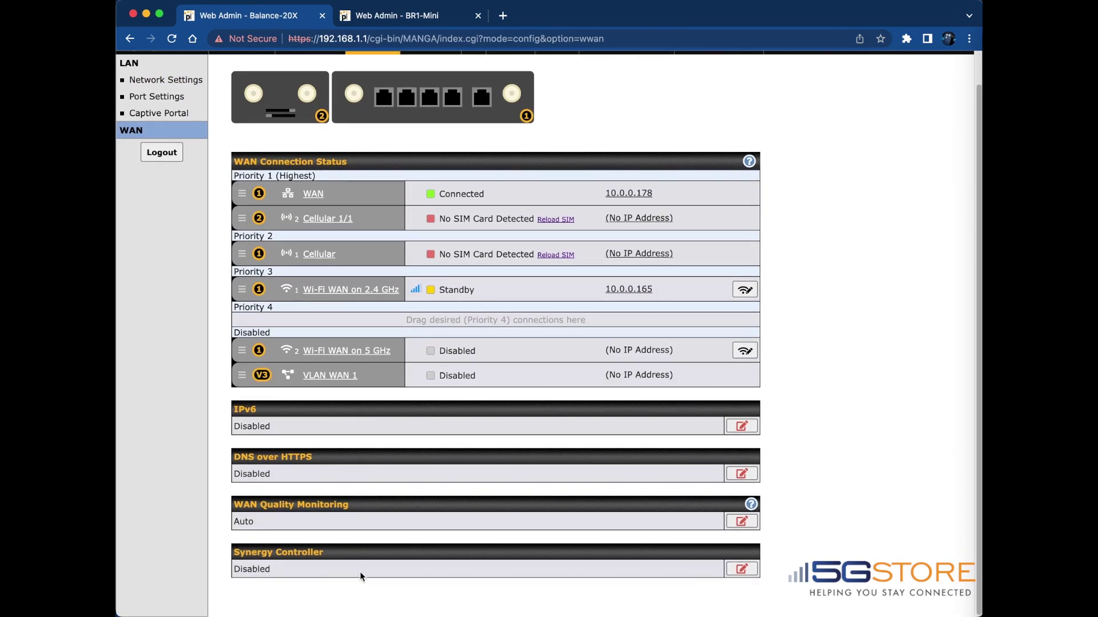
click(736, 570)
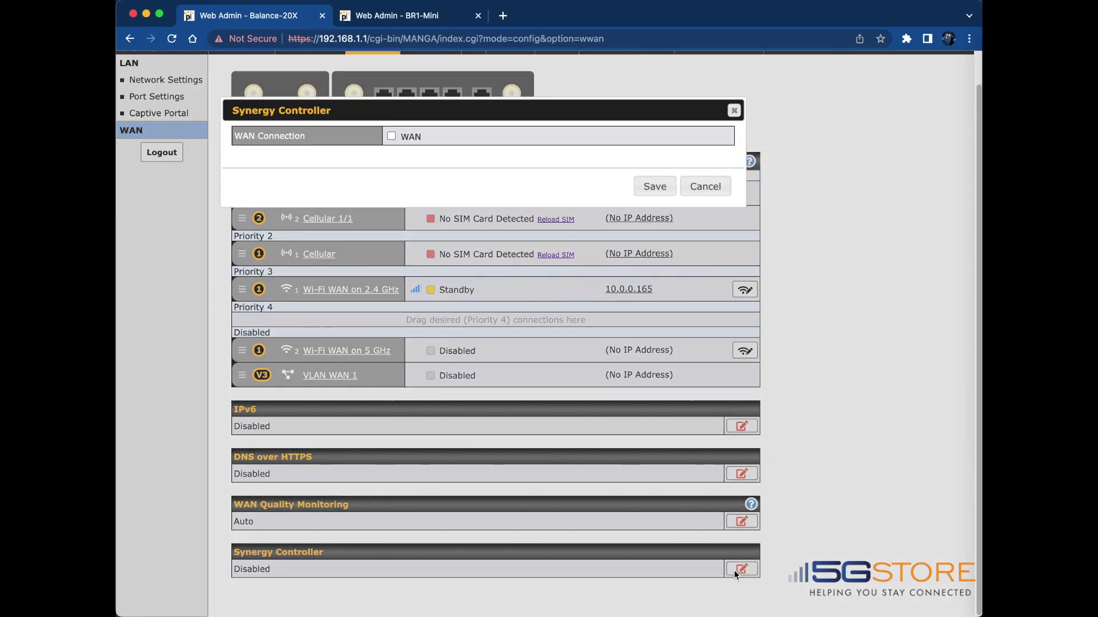
click(391, 136)
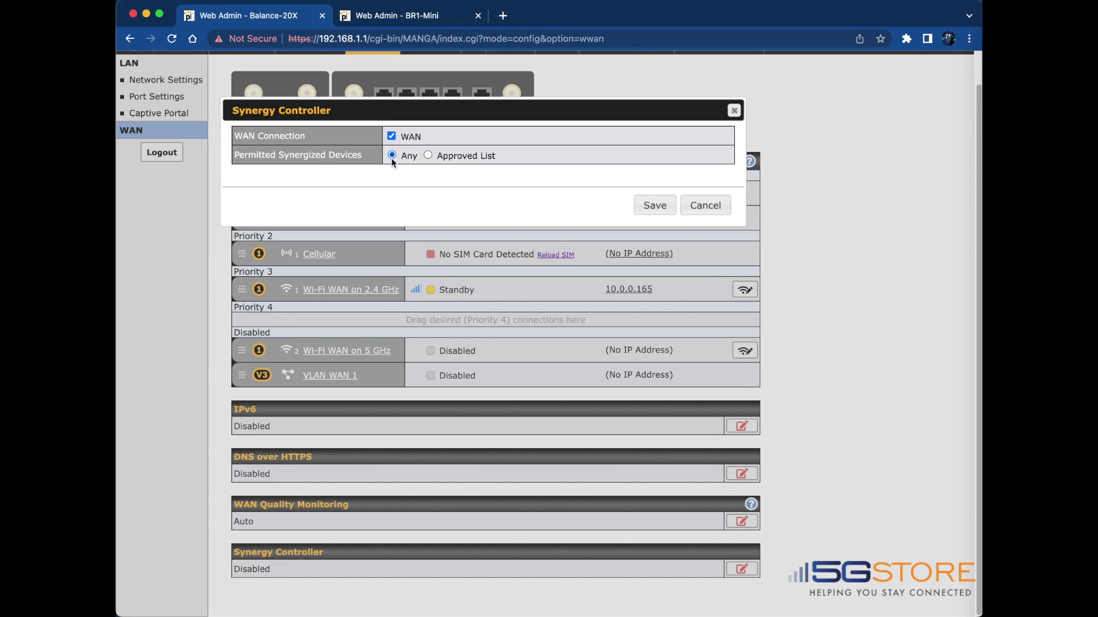
click(655, 205)
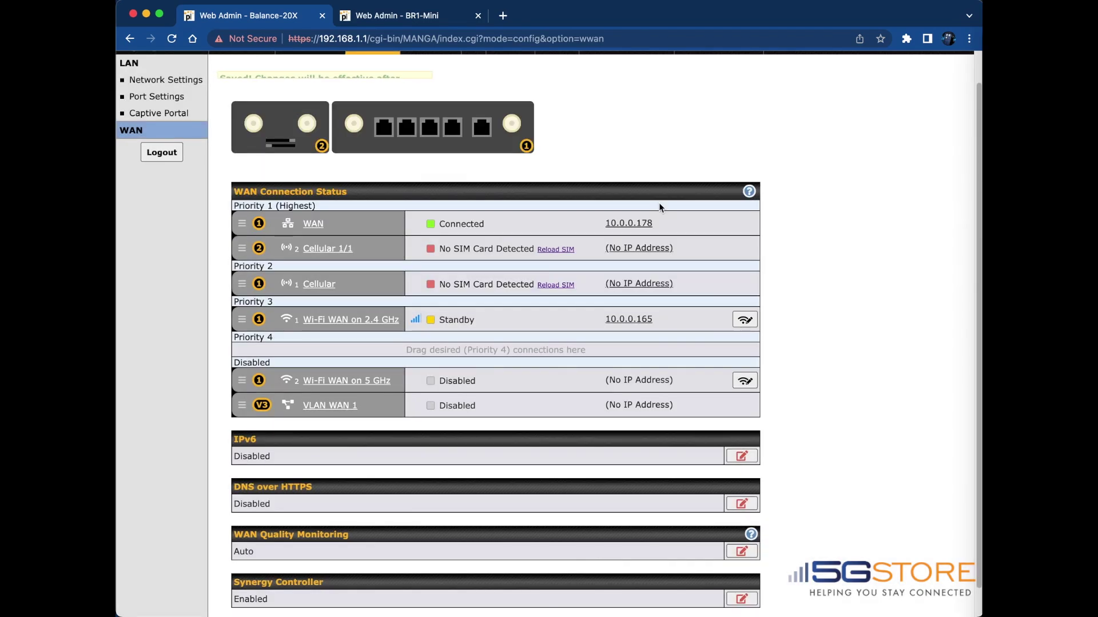
scroll(658, 202, up, 1)
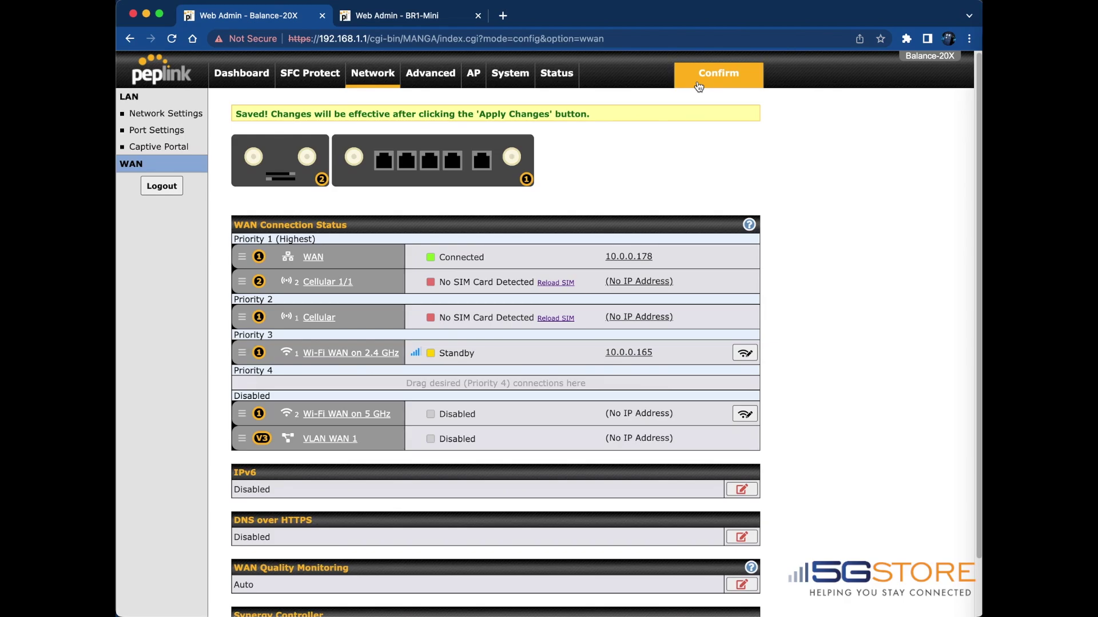
click(699, 86)
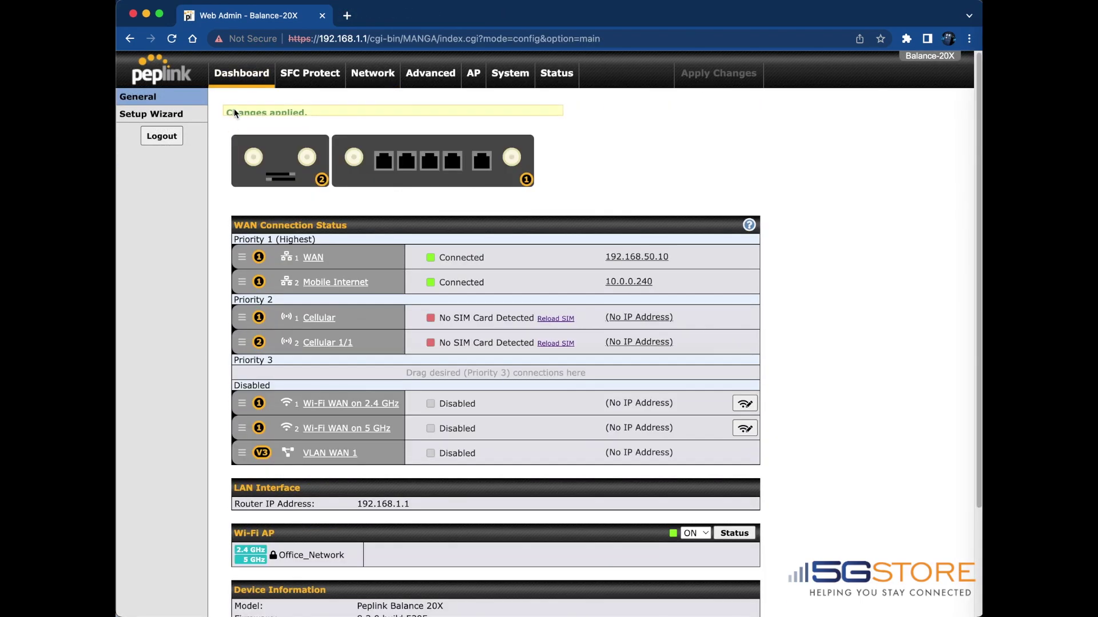
Scroll the Balance-20X dashboard until the BR1-Mini over WAN (Synergy) panel appears
scroll(211, 327, down, 5)
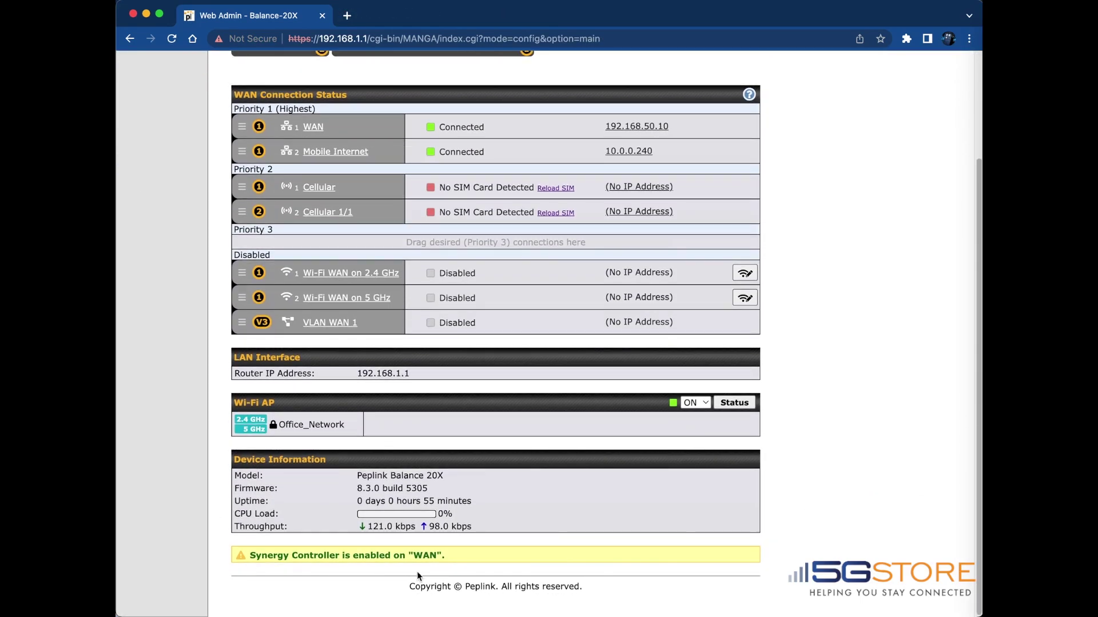
scroll(451, 548, up, 3)
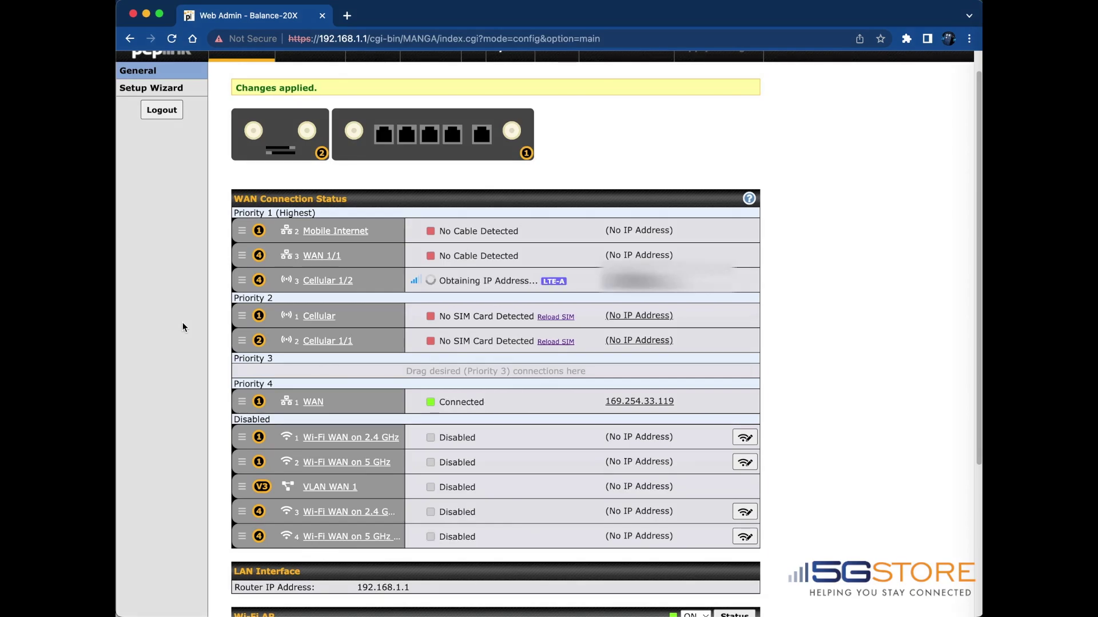
scroll(513, 447, up, 1)
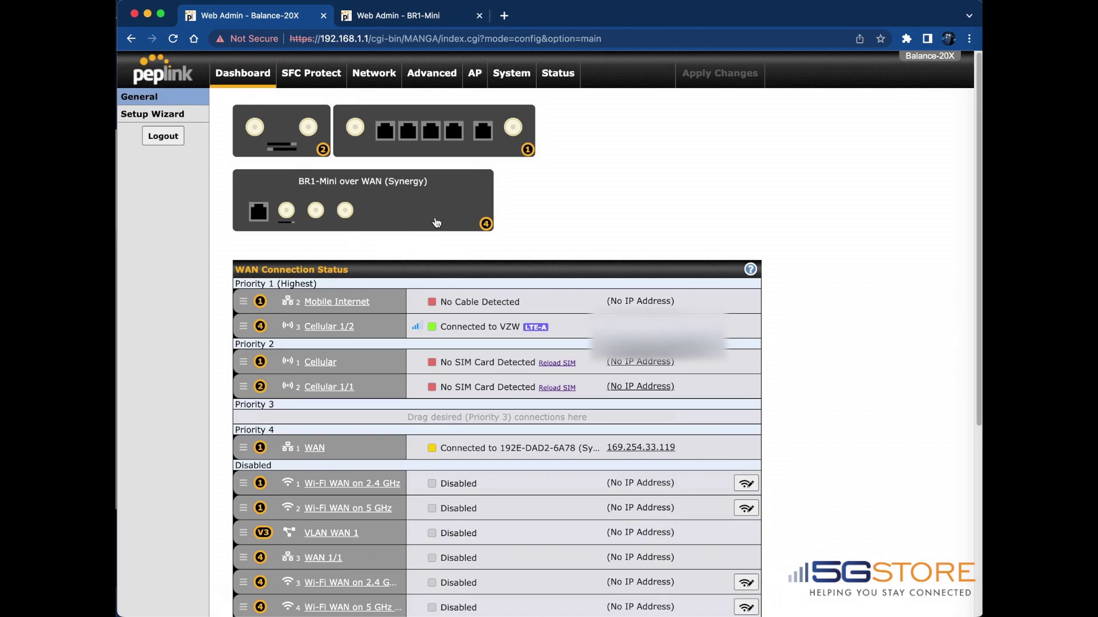
Open the synergized WAN's details and follow its Default Gateway link to the BR1-Mini login
mouse_move(433, 215)
scroll(418, 223, down, 4)
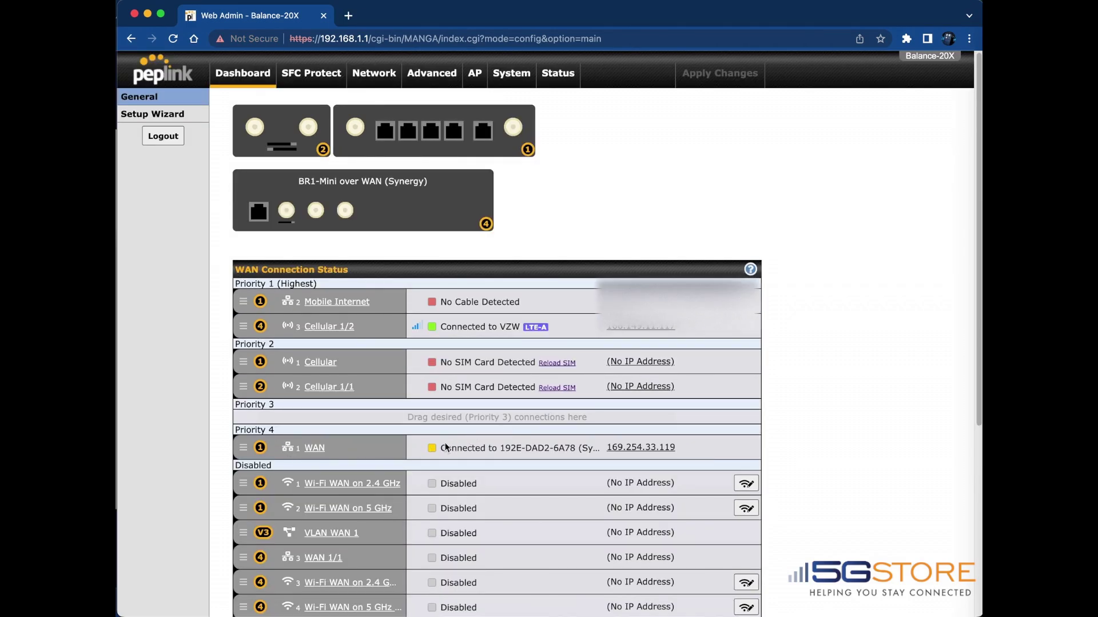
click(650, 450)
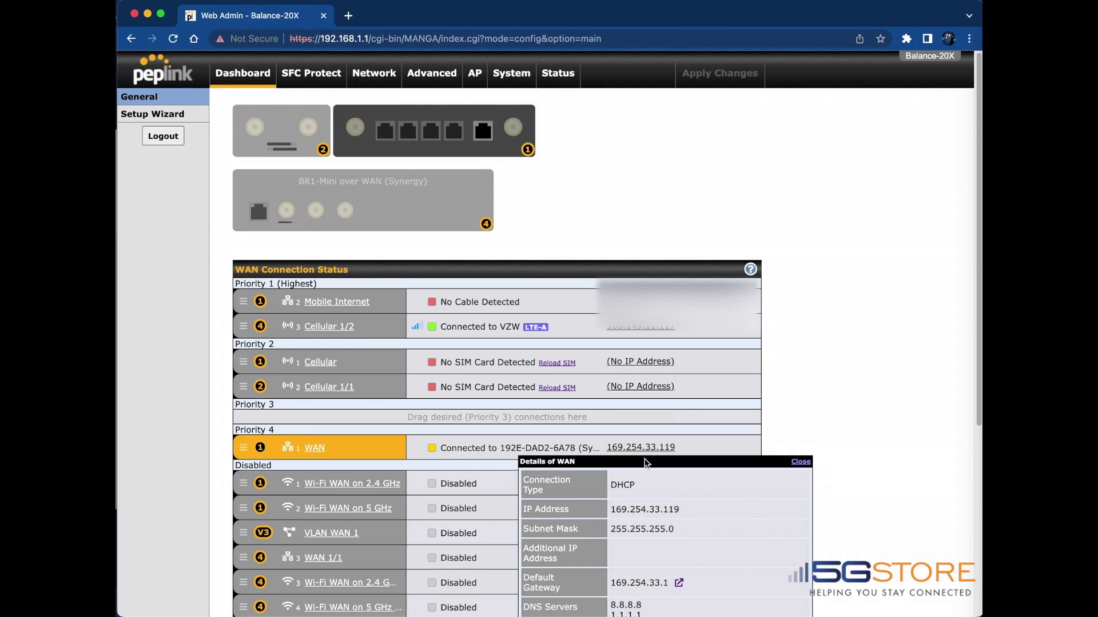
scroll(645, 463, down, 4)
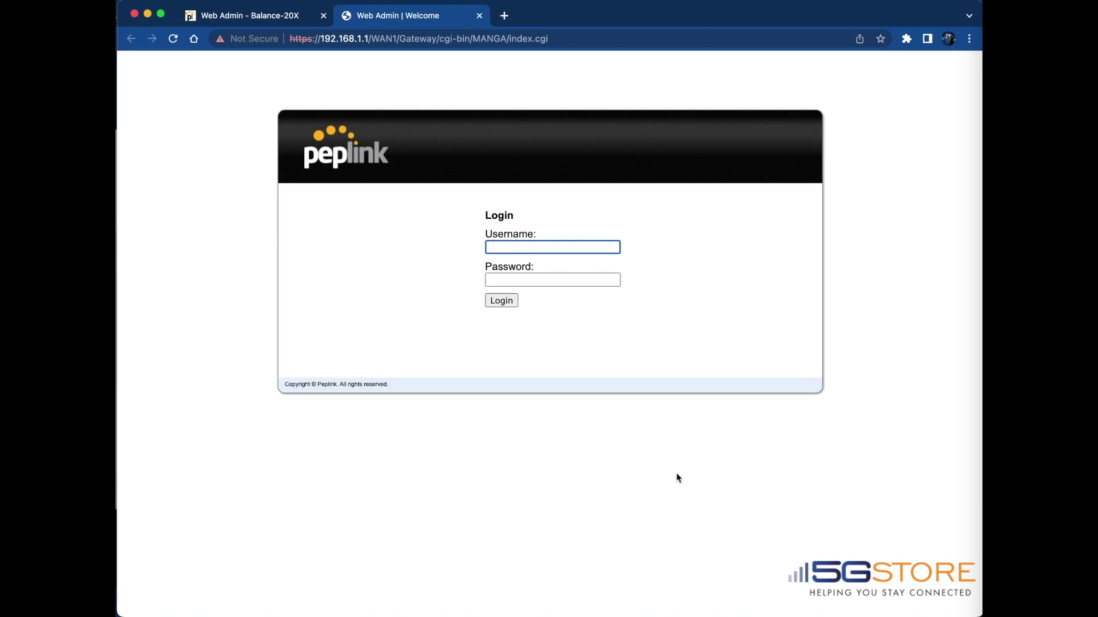
Log in to the BR1-Mini with the admin username and password
text(admin)
key(Tab)
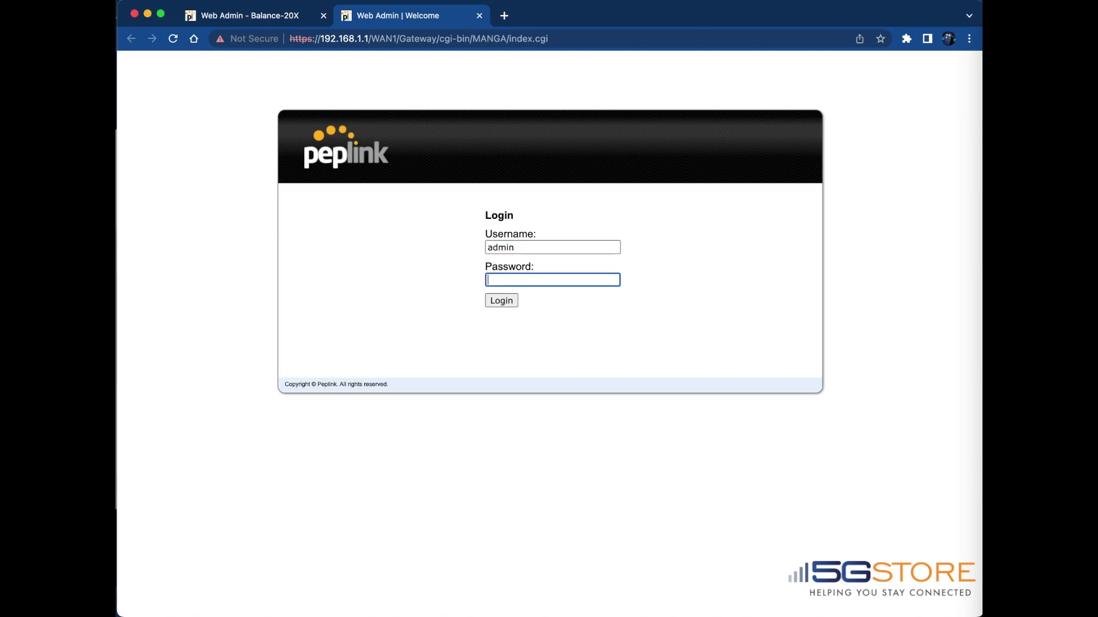
text(••••••••••)
key(Return)
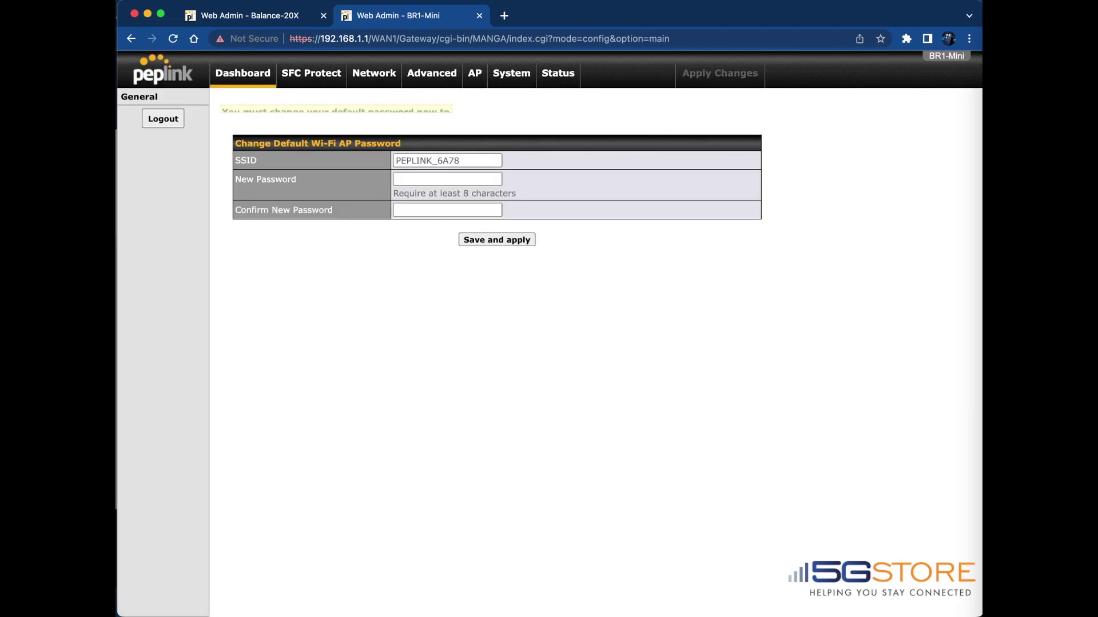
Set the Wi-Fi SSID to BR1_Mini with a new confirmed password and apply it
click(412, 160)
key(super+a)
text(BR1_Mini)
click(430, 179)
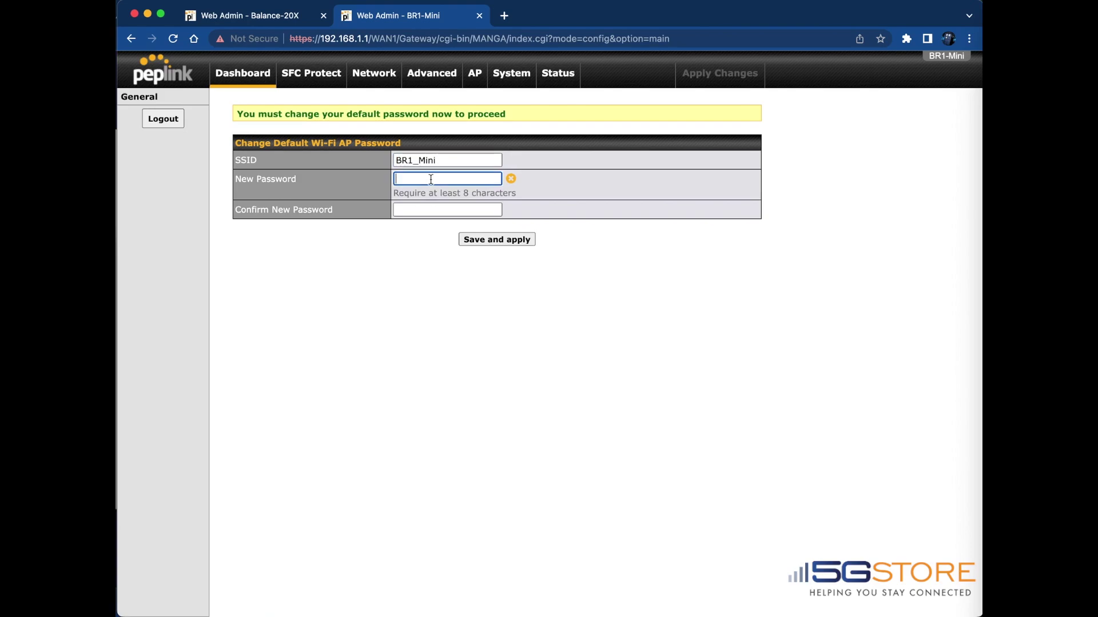
text(•••••••••••)
key(Tab)
text(•••••••••••)
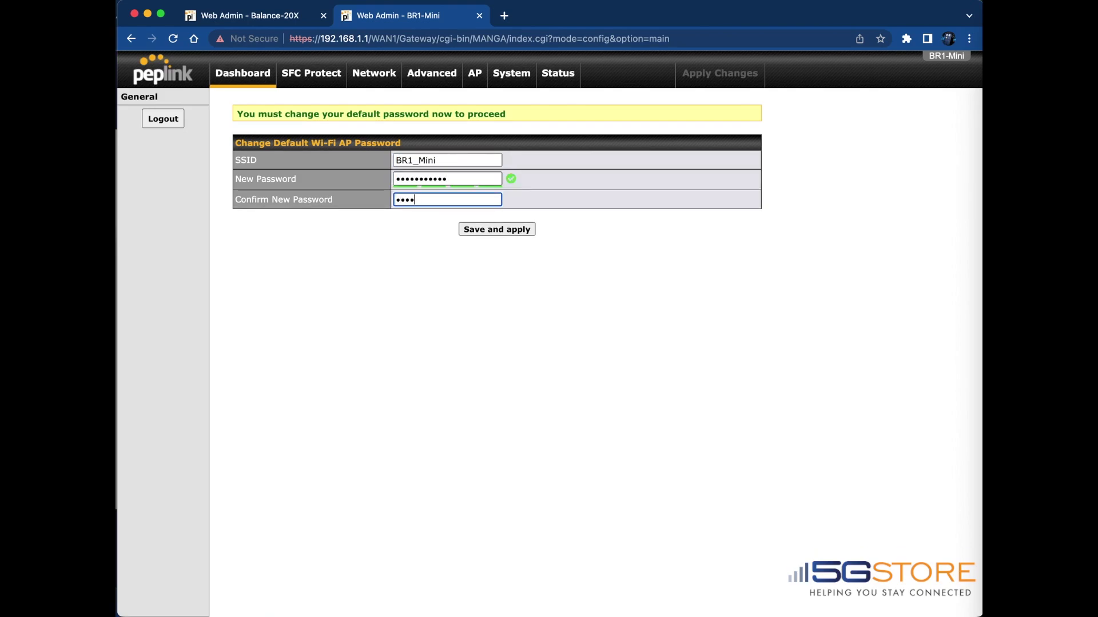
key(Return)
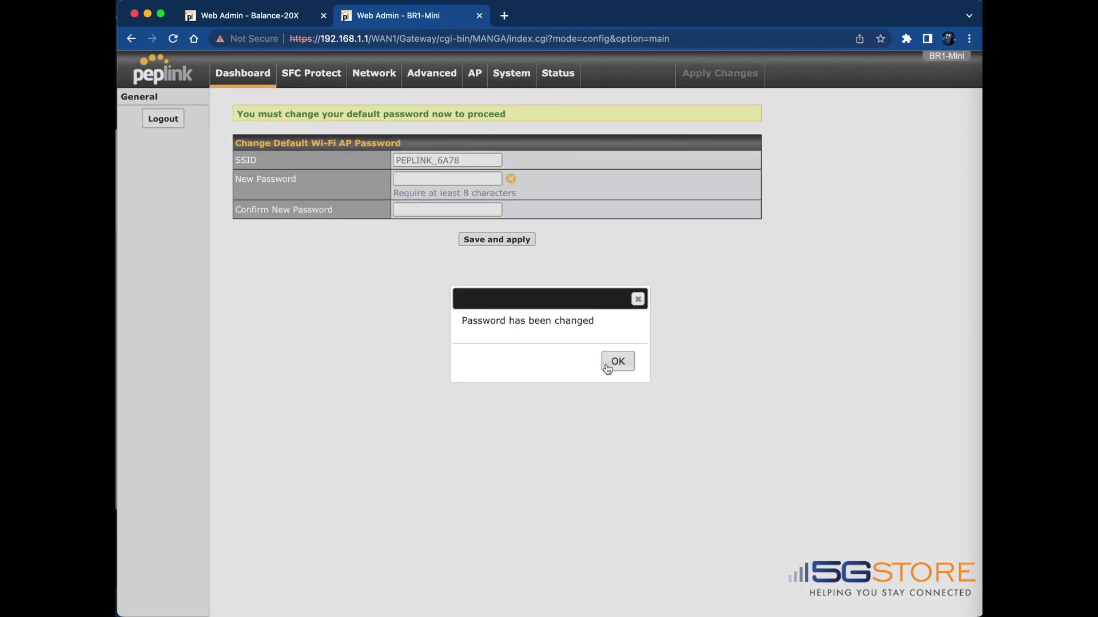
click(617, 366)
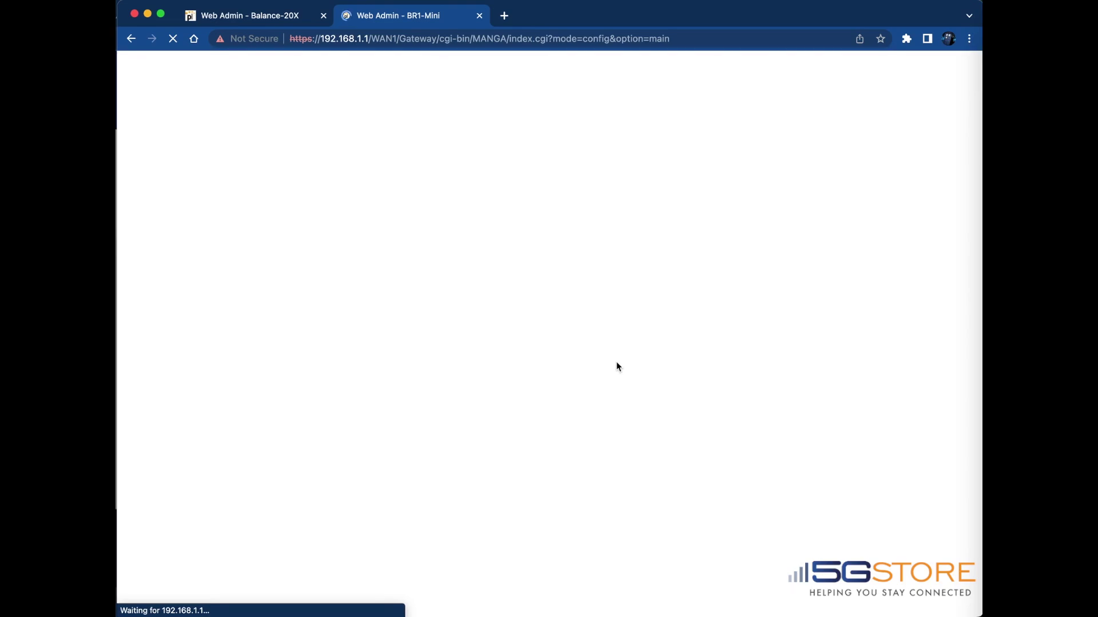
Scroll the BR1-Mini dashboard to check the GRE Tunnel panel and Synergy mode notice
scroll(552, 400, down, 3)
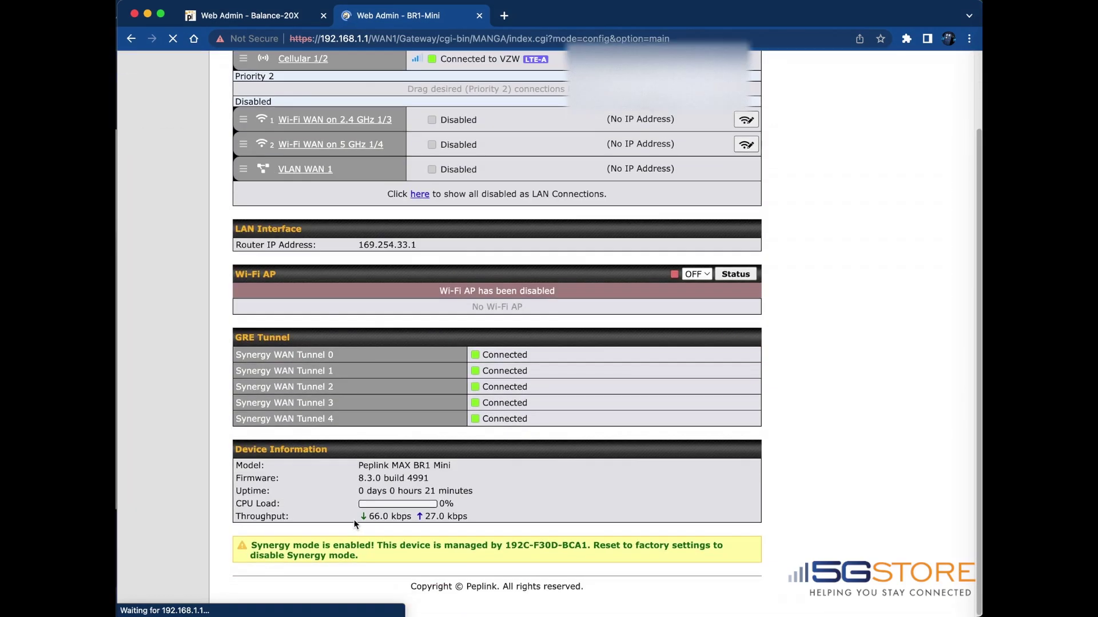
scroll(608, 508, up, 3)
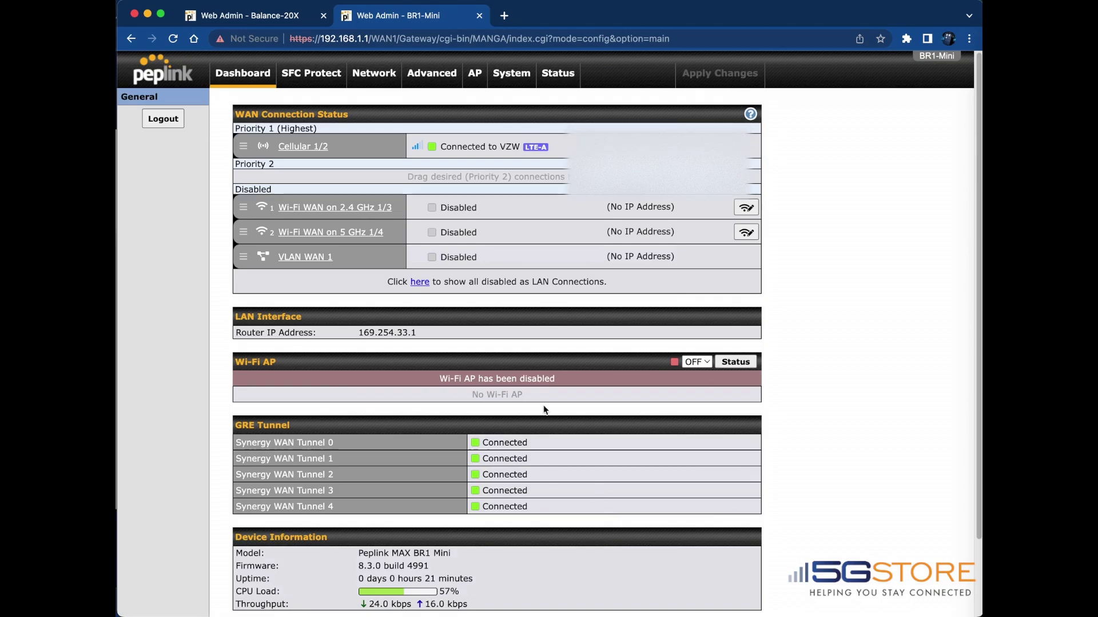